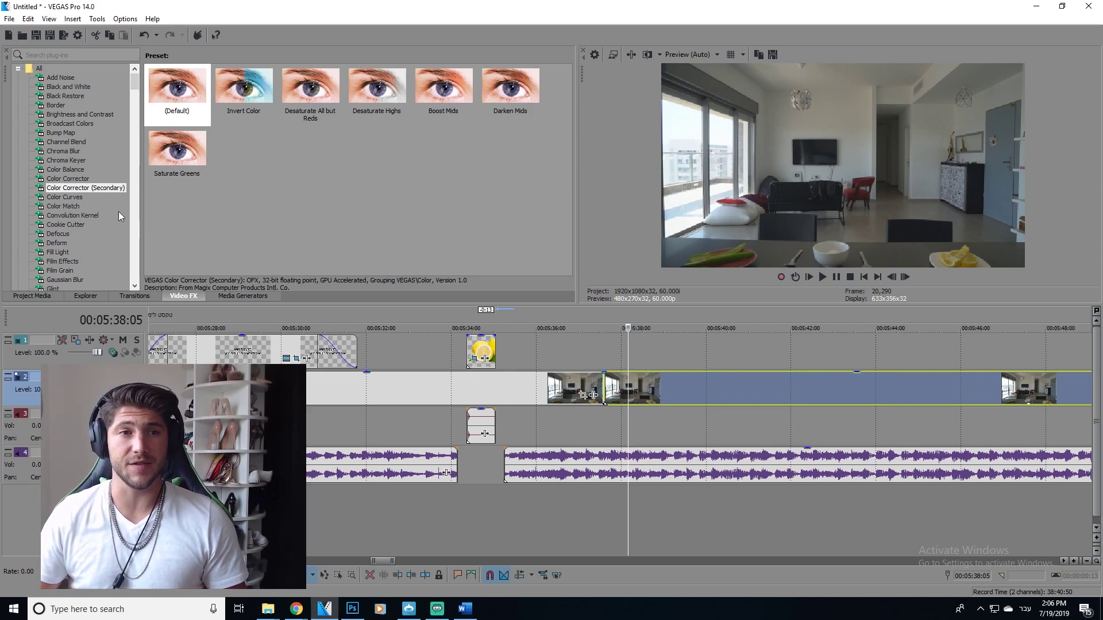
# Apply the default Color Corrector effect to the selected living-room clip after the cut
pyautogui.click(73, 179)
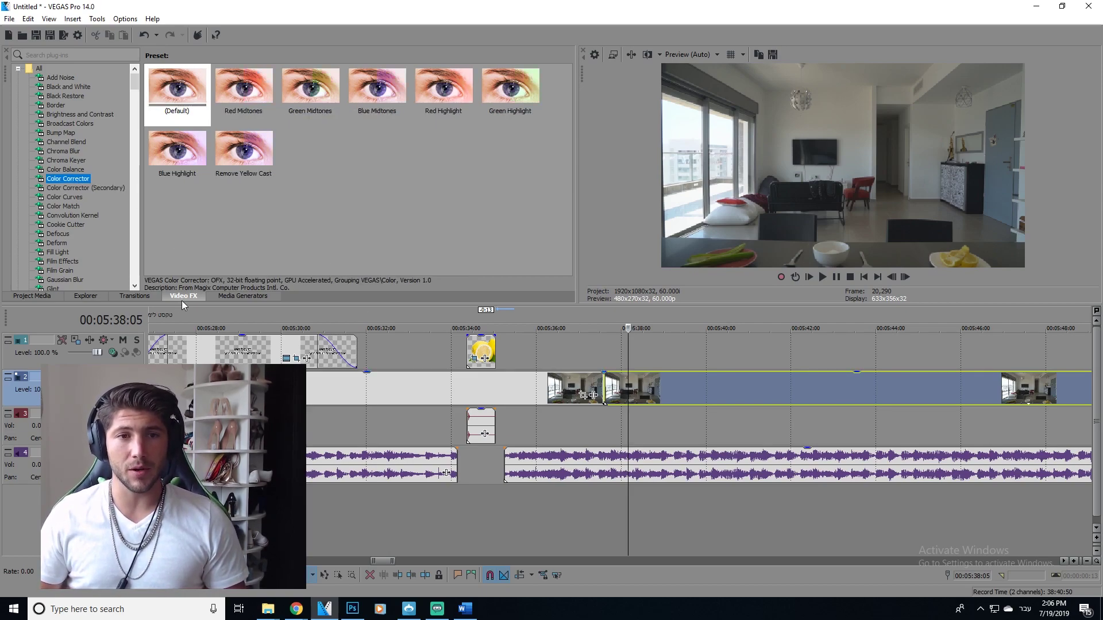
pyautogui.click(221, 297)
pyautogui.click(206, 299)
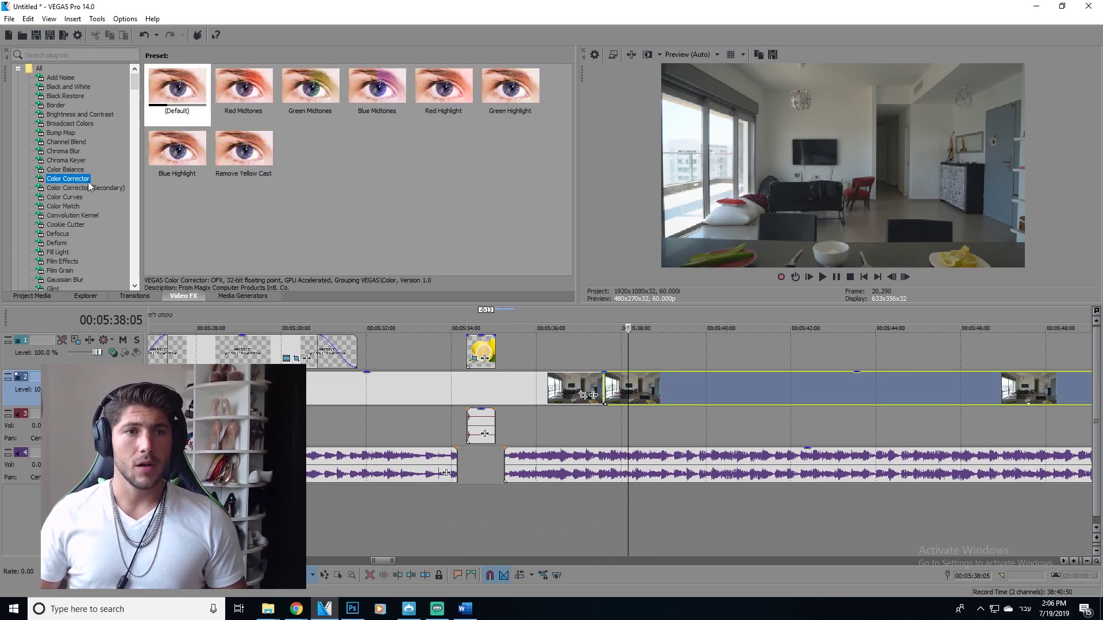
pyautogui.moveTo(73, 179); pyautogui.dragTo(648, 387)
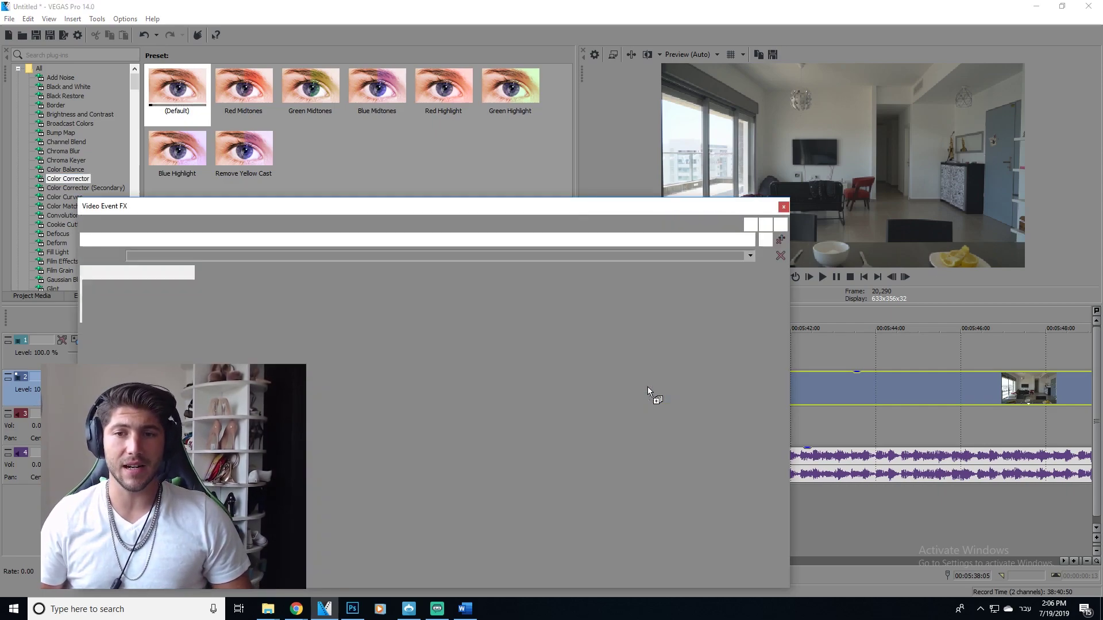
pyautogui.moveTo(554, 225); pyautogui.dragTo(529, 92)
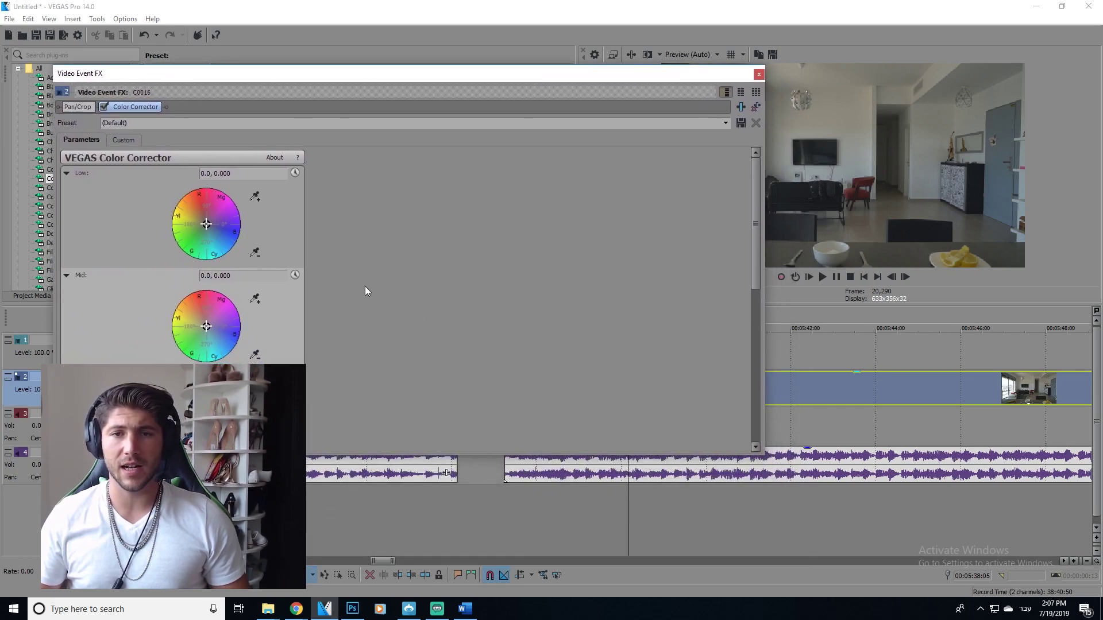
# Examine the Color Corrector's low, mid and high wheels and the settings below them, keeping the video preview in view
pyautogui.scroll(-3, 398, 227)
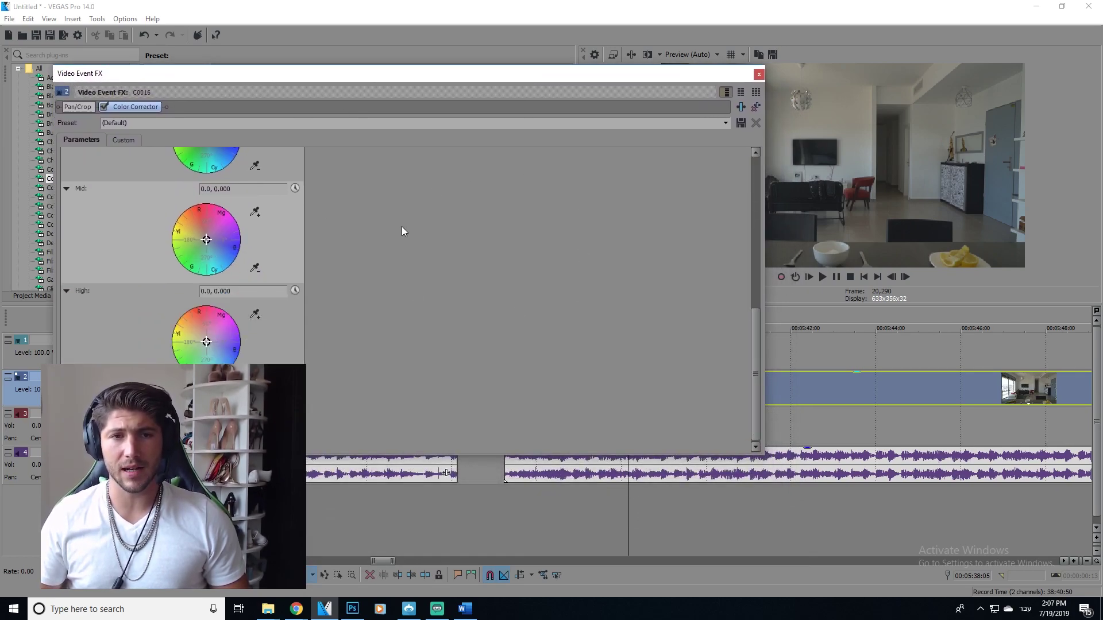
pyautogui.scroll(3, 481, 310)
pyautogui.scroll(-3, 484, 302)
pyautogui.scroll(3, 483, 303)
pyautogui.scroll(-3, 485, 302)
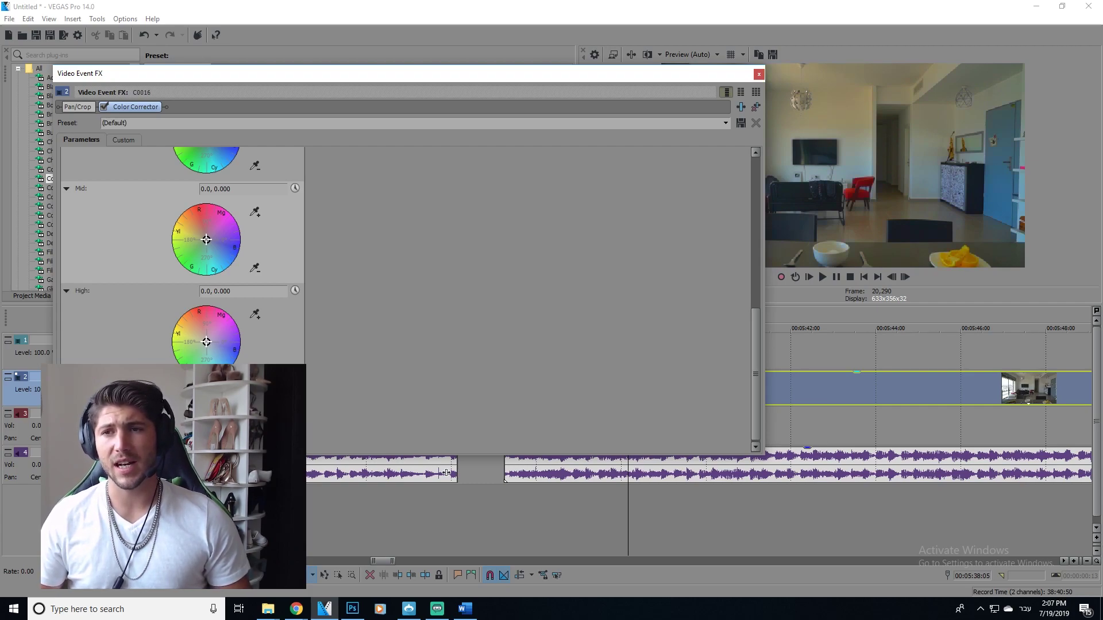
pyautogui.moveTo(567, 74); pyautogui.dragTo(532, 227)
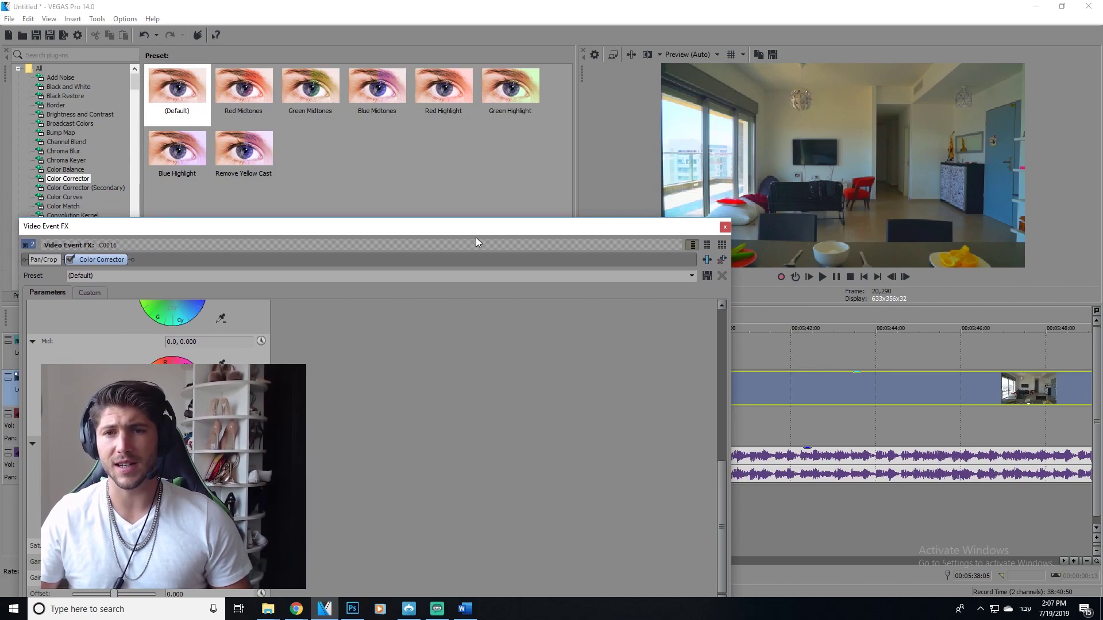
pyautogui.moveTo(494, 237); pyautogui.dragTo(533, 111)
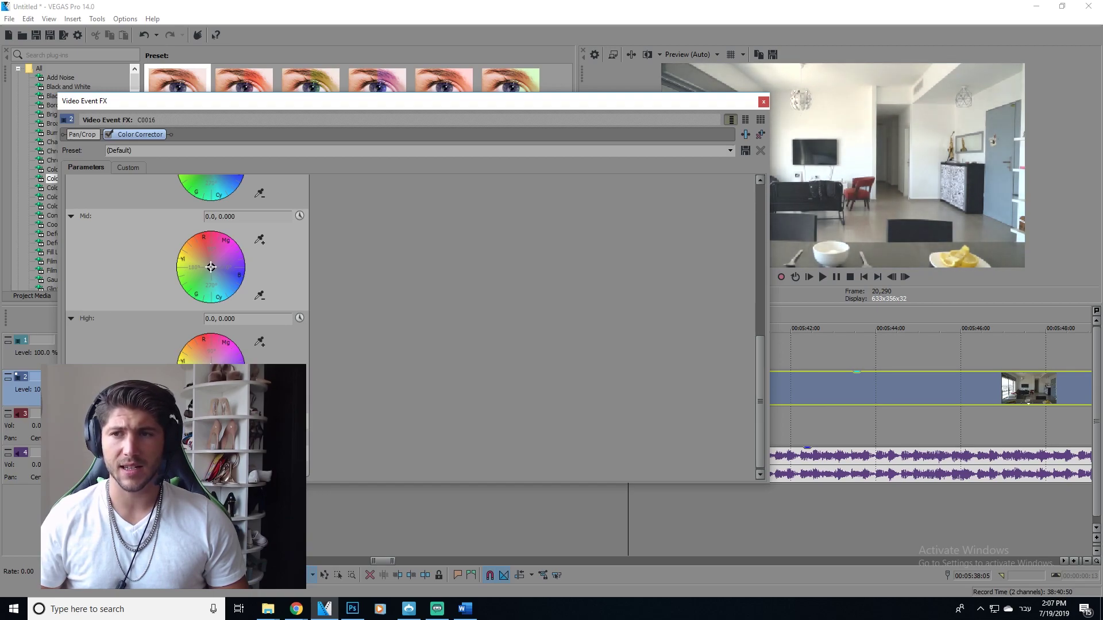
pyautogui.moveTo(471, 105); pyautogui.dragTo(447, 197)
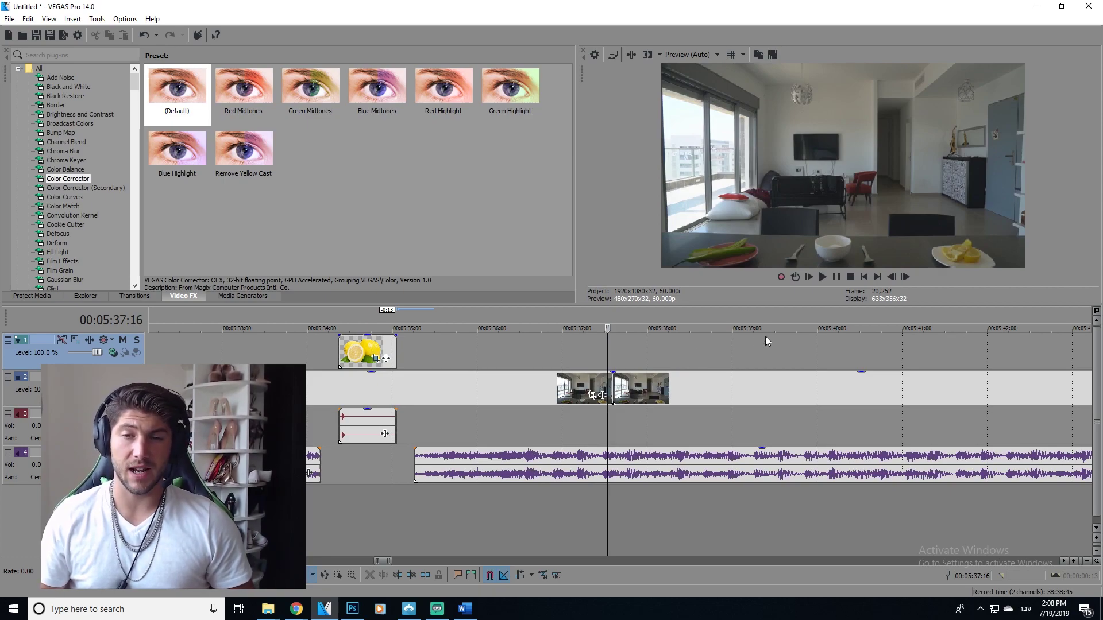
# Play the timeline from 00:05:37:07 to compare the footage before and after the cut
pyautogui.press('space')
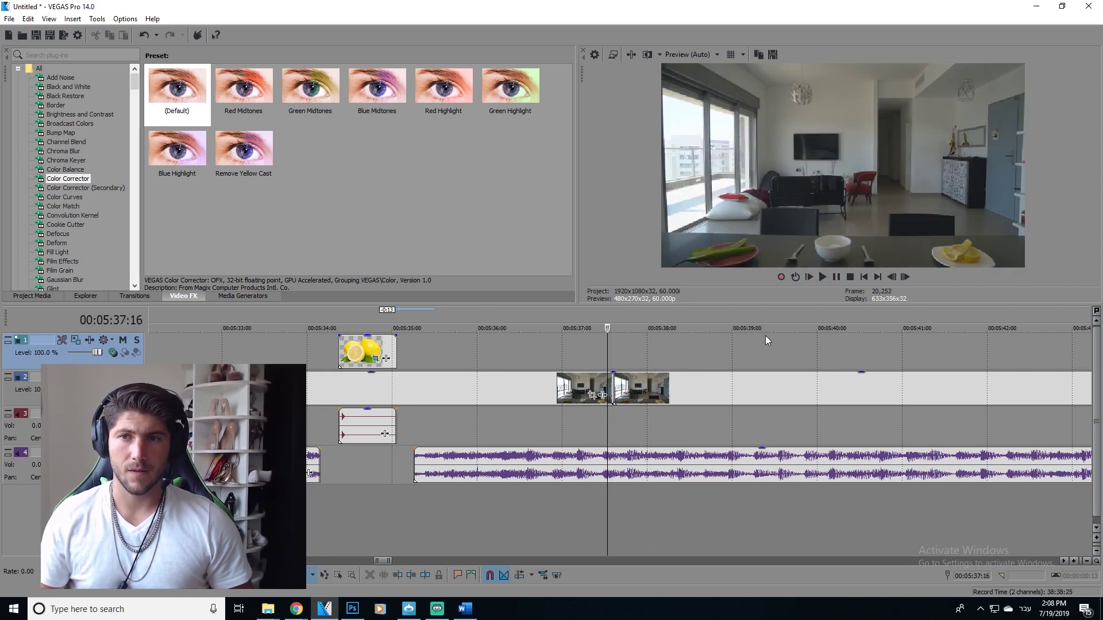
pyautogui.click(581, 360)
pyautogui.press('space')
pyautogui.press('space')
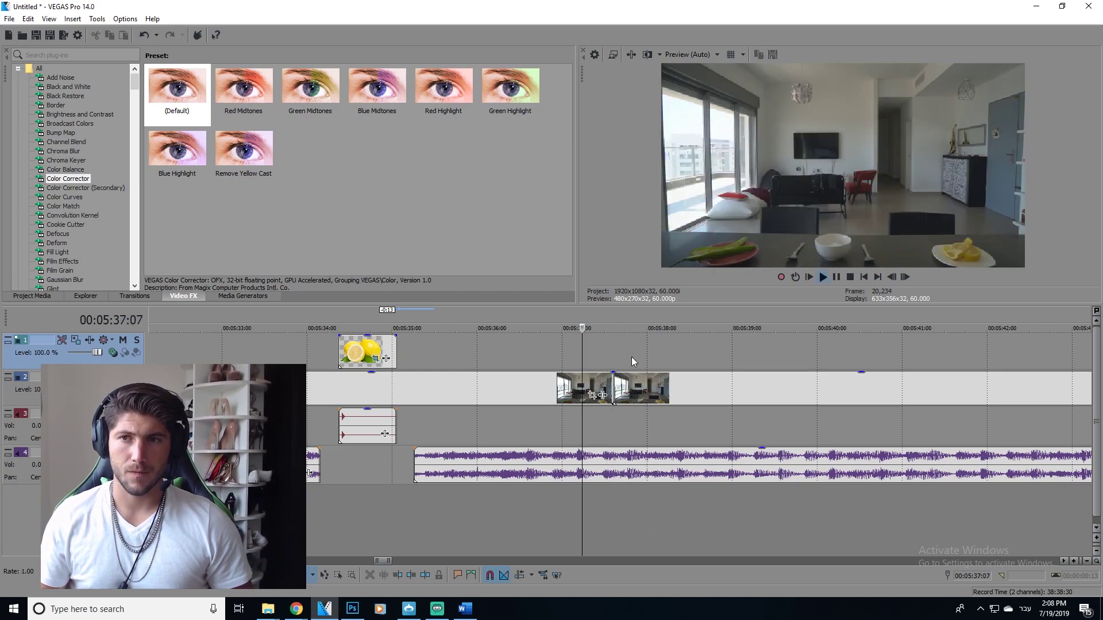
# Remove the Color Corrector from the living-room clip after the cut and close its effects window
pyautogui.click(672, 392)
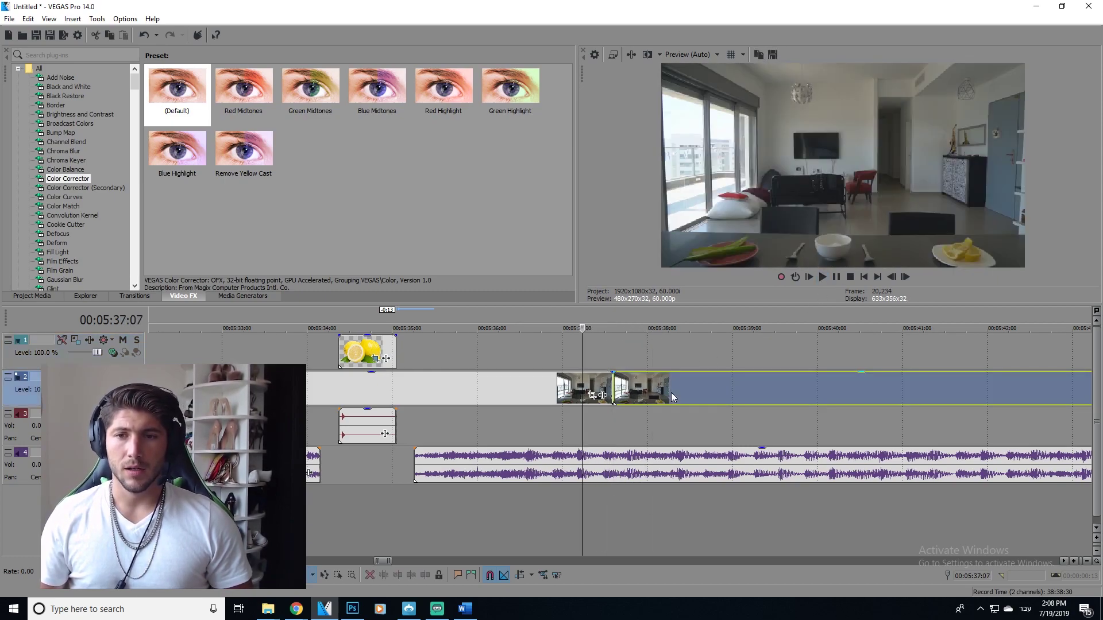
pyautogui.scroll(-4, 671, 390)
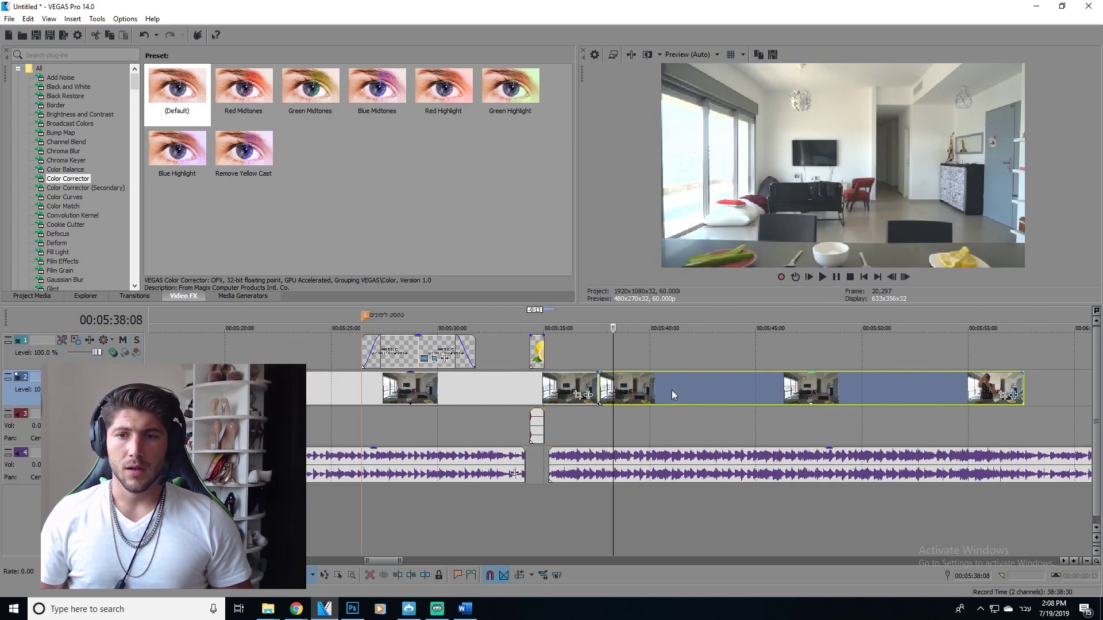
pyautogui.click(1014, 395)
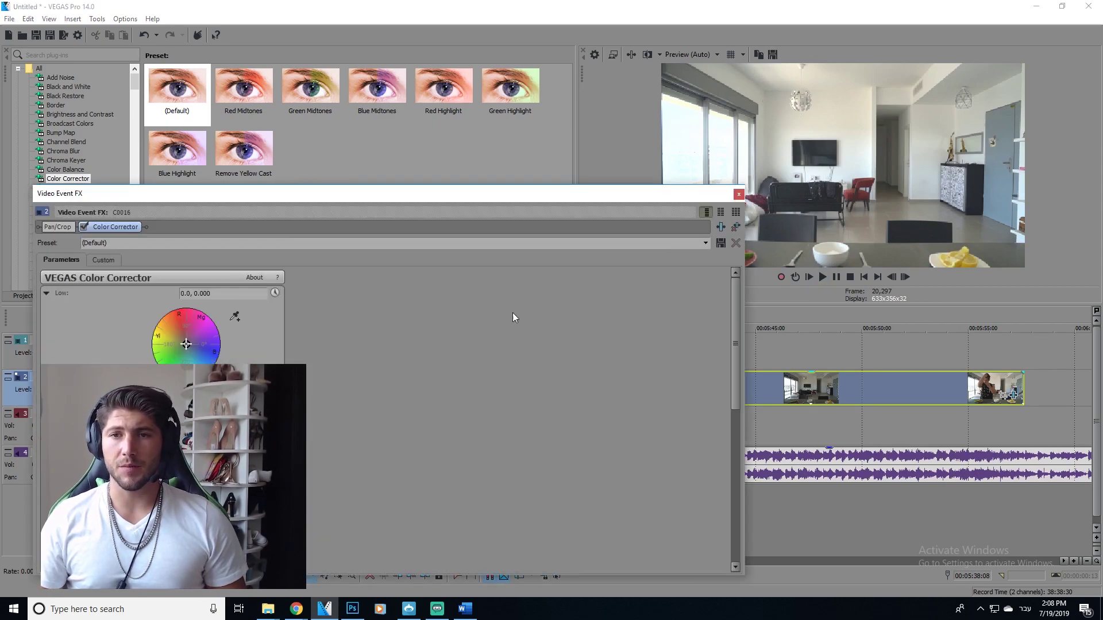
pyautogui.click(735, 228)
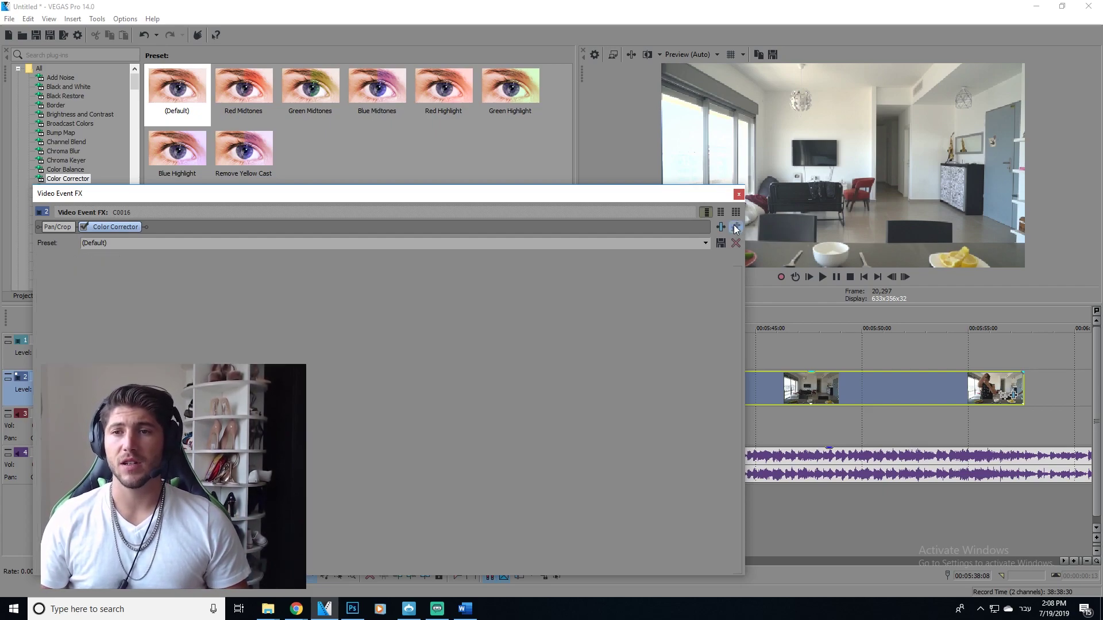
pyautogui.click(739, 194)
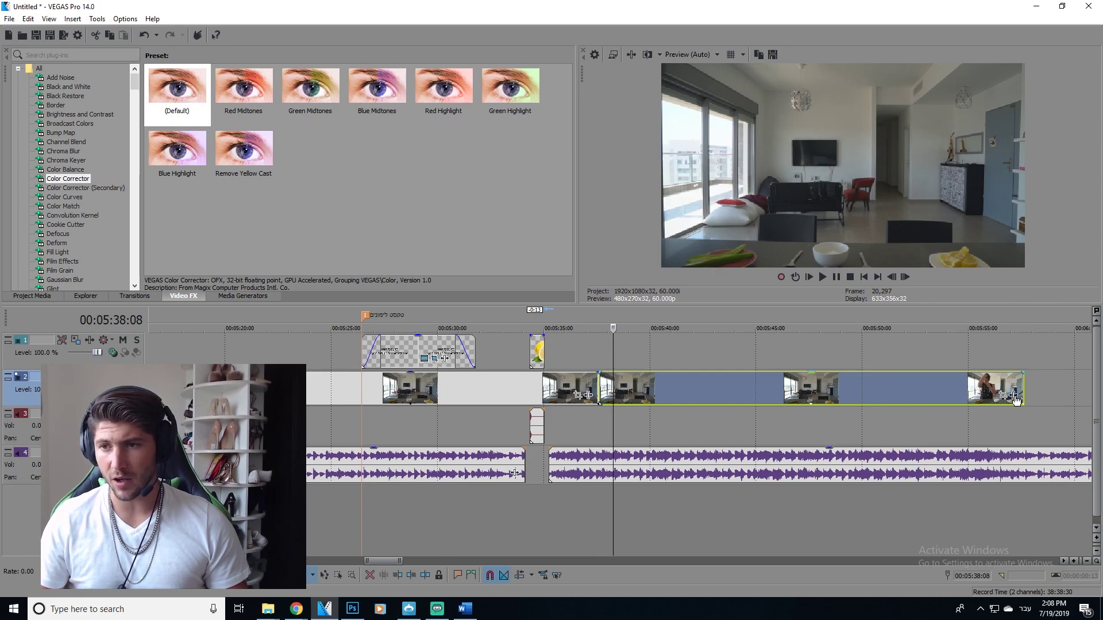
# Open the effect chooser for the living-room clip and browse its folders to the GPU Accelerated effects
pyautogui.click(1014, 396)
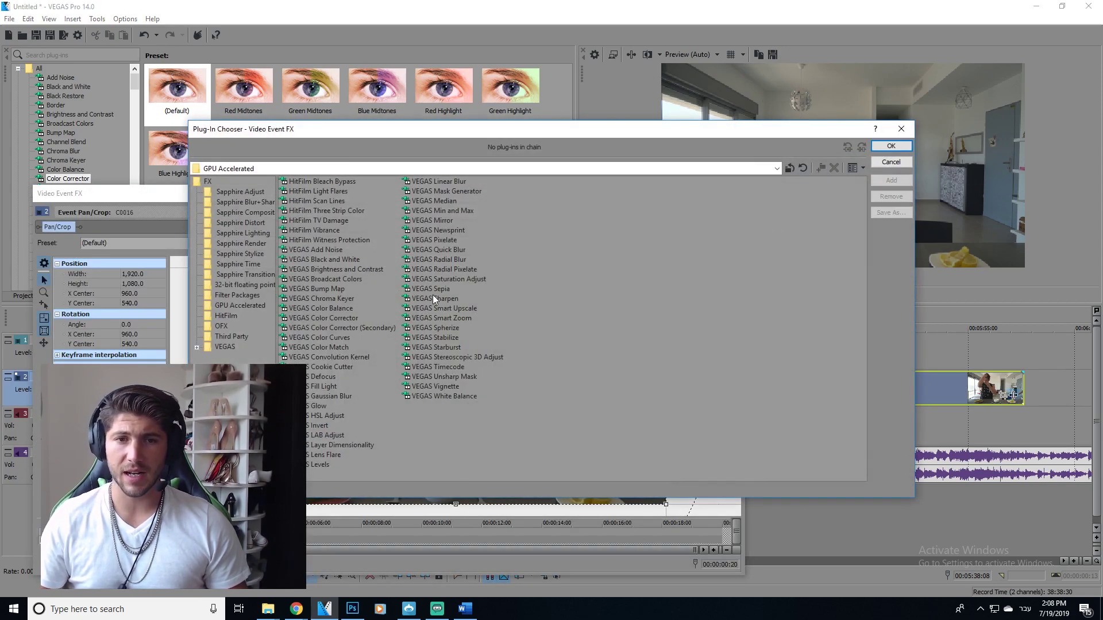
pyautogui.click(247, 264)
pyautogui.click(241, 243)
pyautogui.click(232, 284)
pyautogui.click(226, 316)
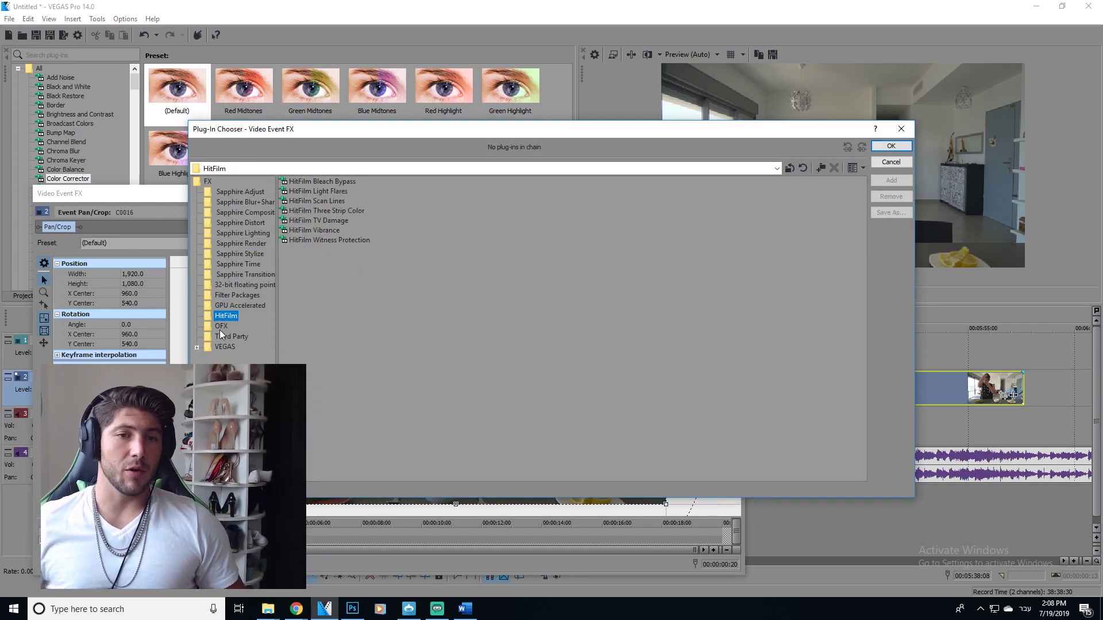
pyautogui.click(232, 337)
pyautogui.click(238, 306)
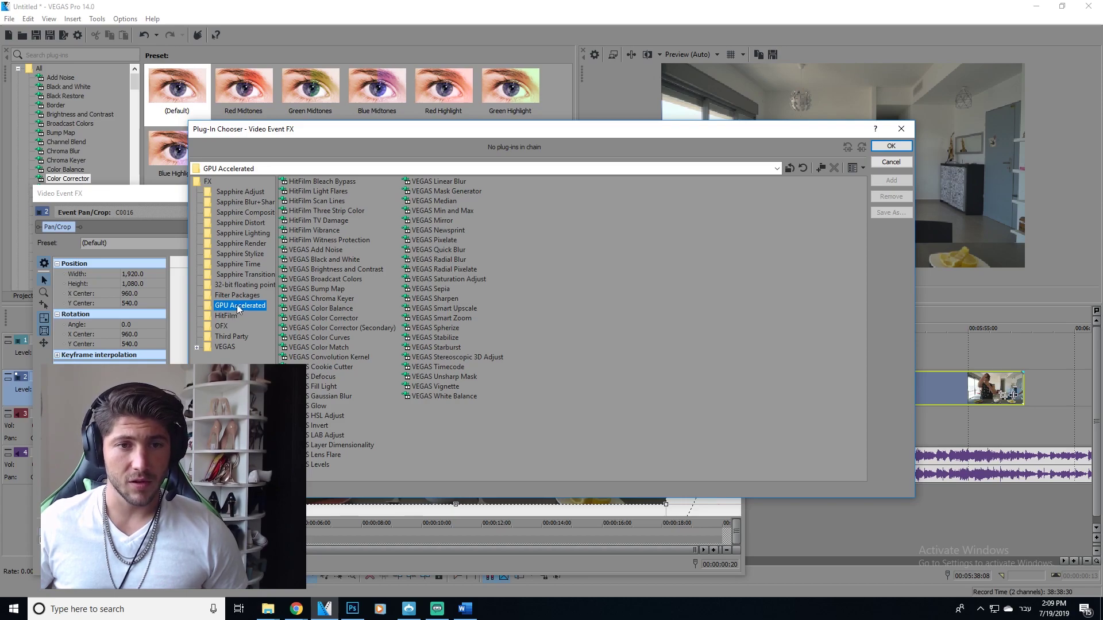
# Add VEGAS Color Balance, VEGAS Color Corrector and VEGAS Color Curves together to the clip's effect chain
pyautogui.click(331, 318)
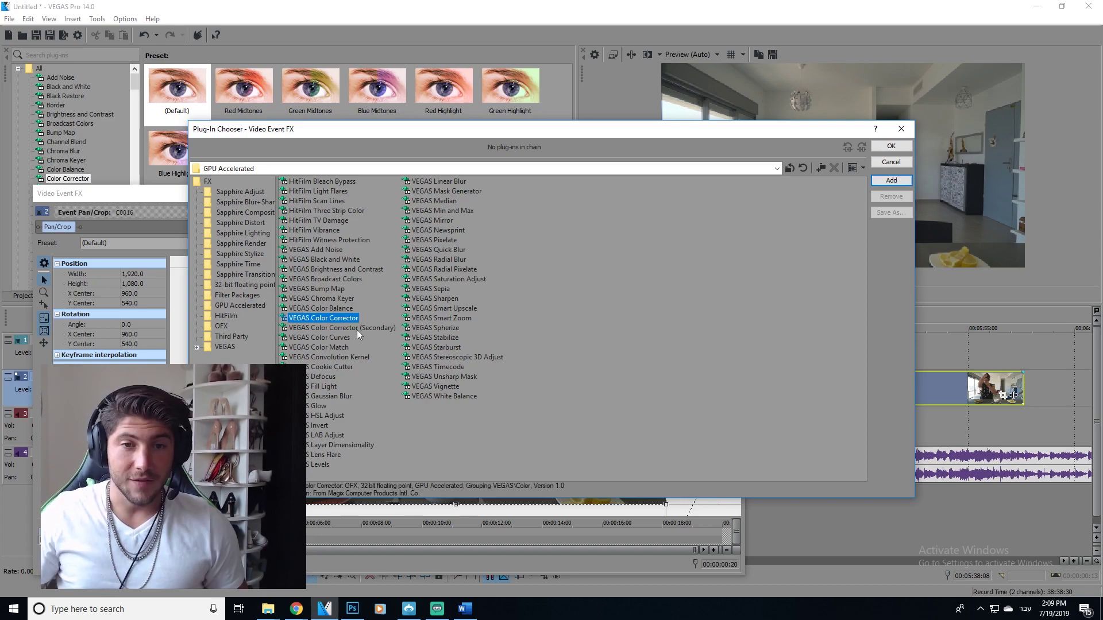
pyautogui.click(335, 309)
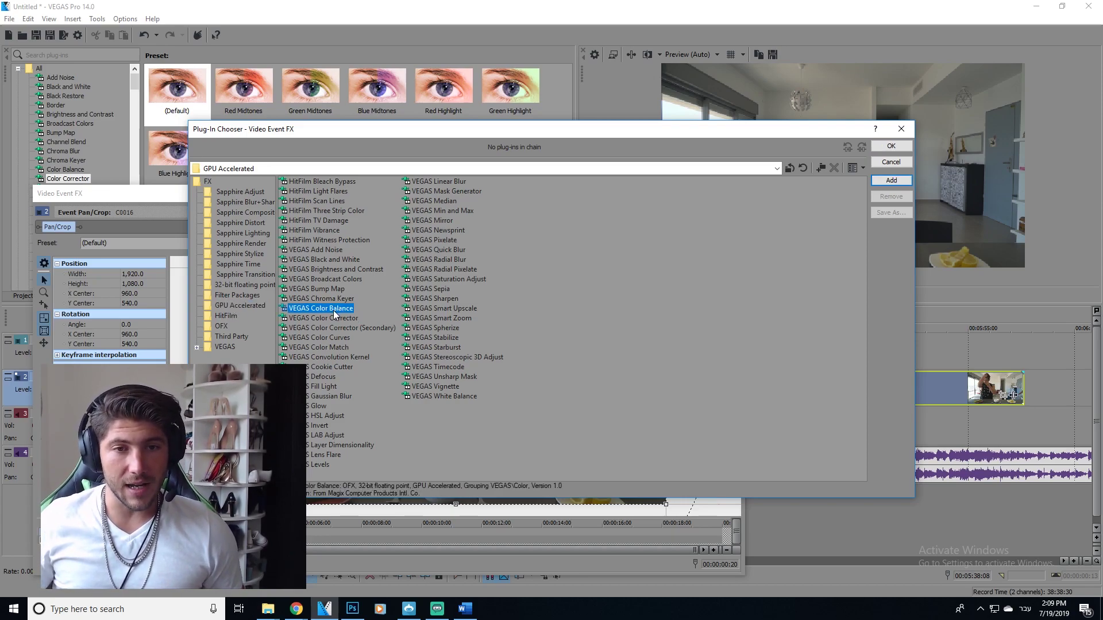
pyautogui.keyDown('ctrl'); pyautogui.click(310, 319); pyautogui.keyUp('ctrl')
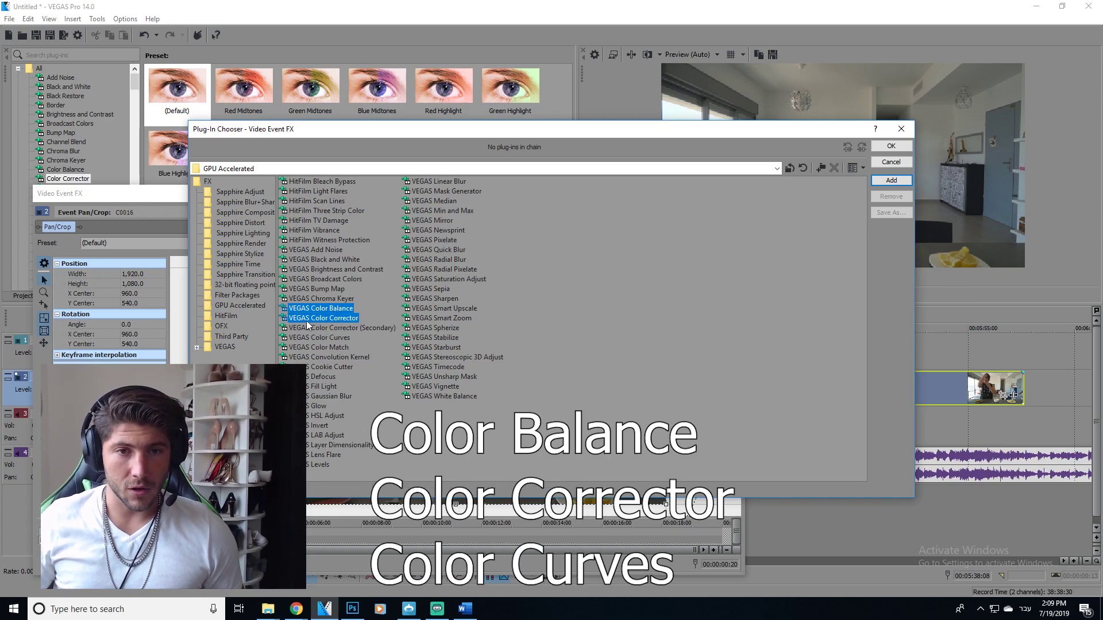
pyautogui.keyDown('ctrl'); pyautogui.click(321, 338); pyautogui.keyUp('ctrl')
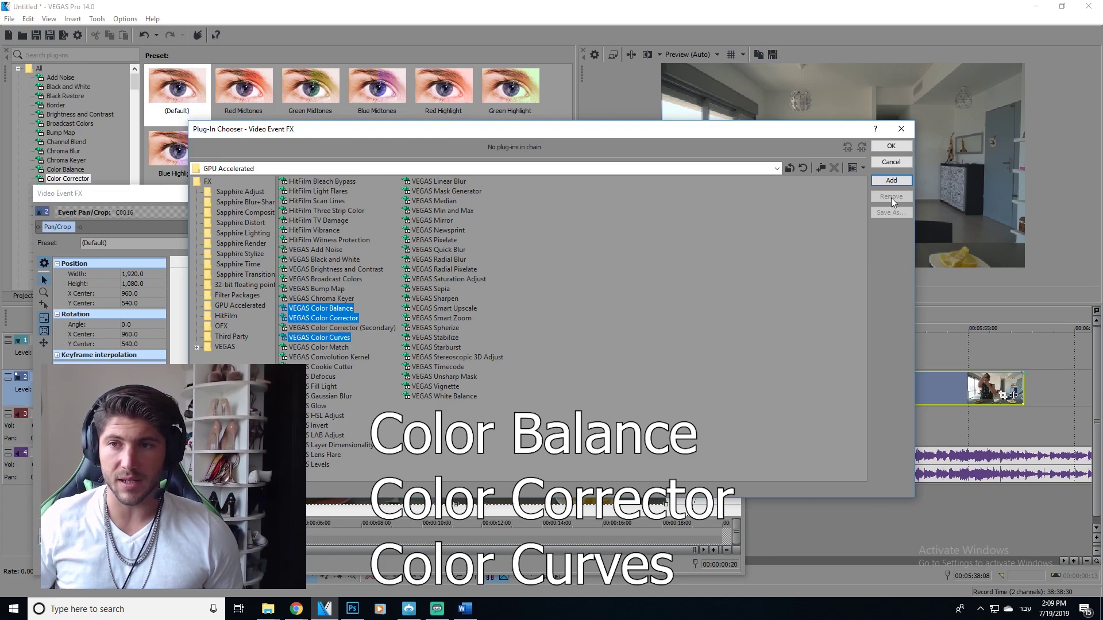
pyautogui.click(892, 181)
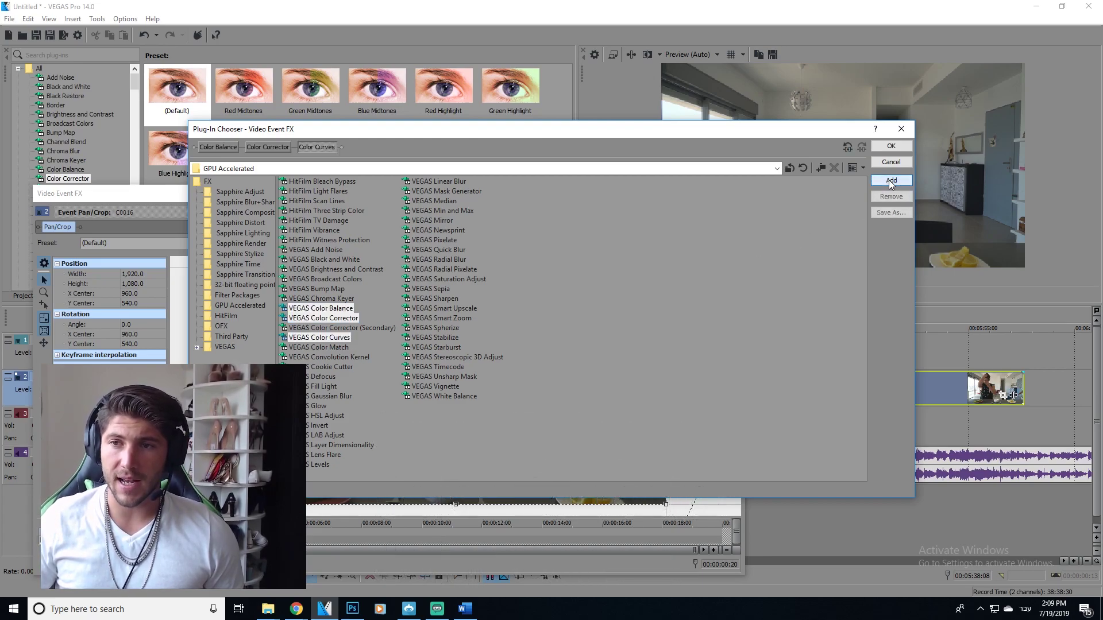
pyautogui.click(892, 146)
# Try raising the Color Balance midtones to 0.126 red and 0.167 green, and reset blue to 0
pyautogui.click(96, 268)
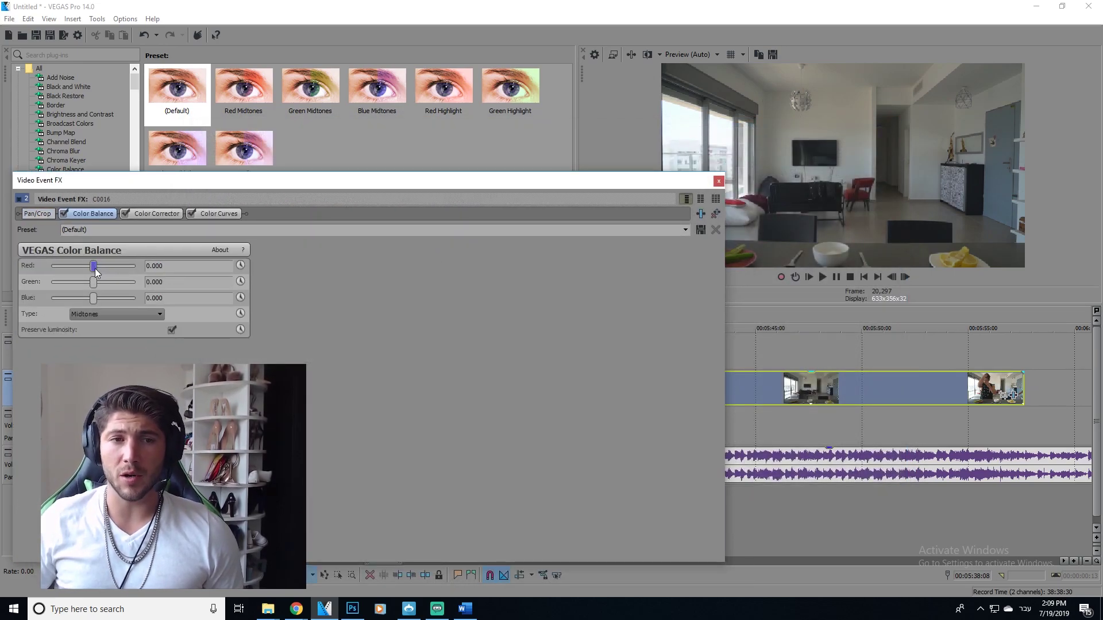
pyautogui.moveTo(92, 282); pyautogui.dragTo(129, 298)
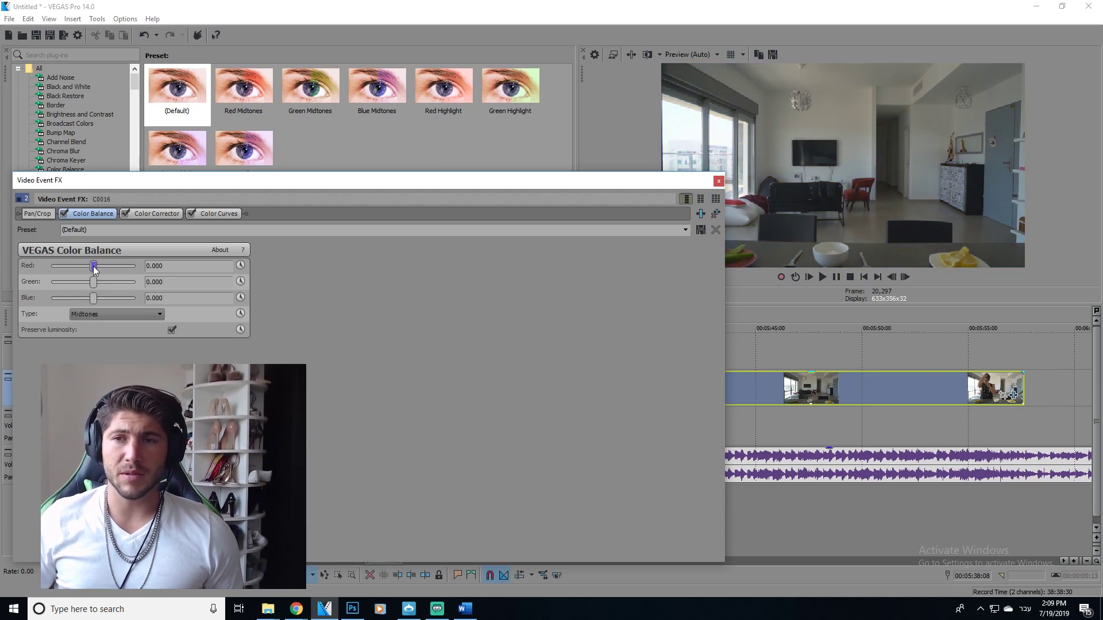
pyautogui.moveTo(94, 267); pyautogui.dragTo(105, 267)
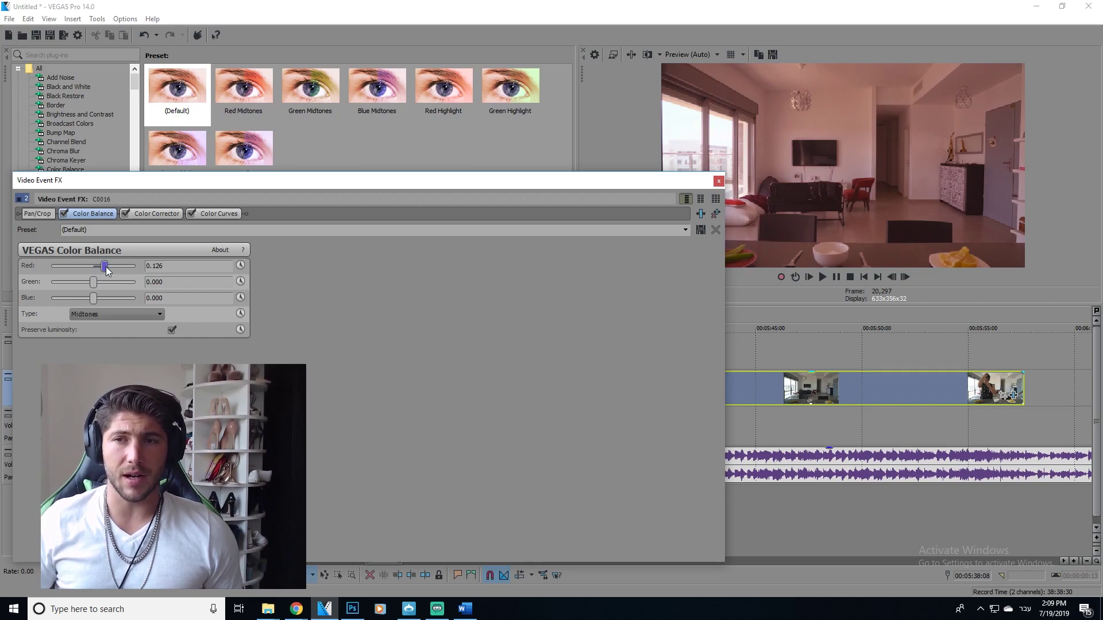
pyautogui.moveTo(94, 282); pyautogui.dragTo(120, 300)
pyautogui.doubleClick(118, 299)
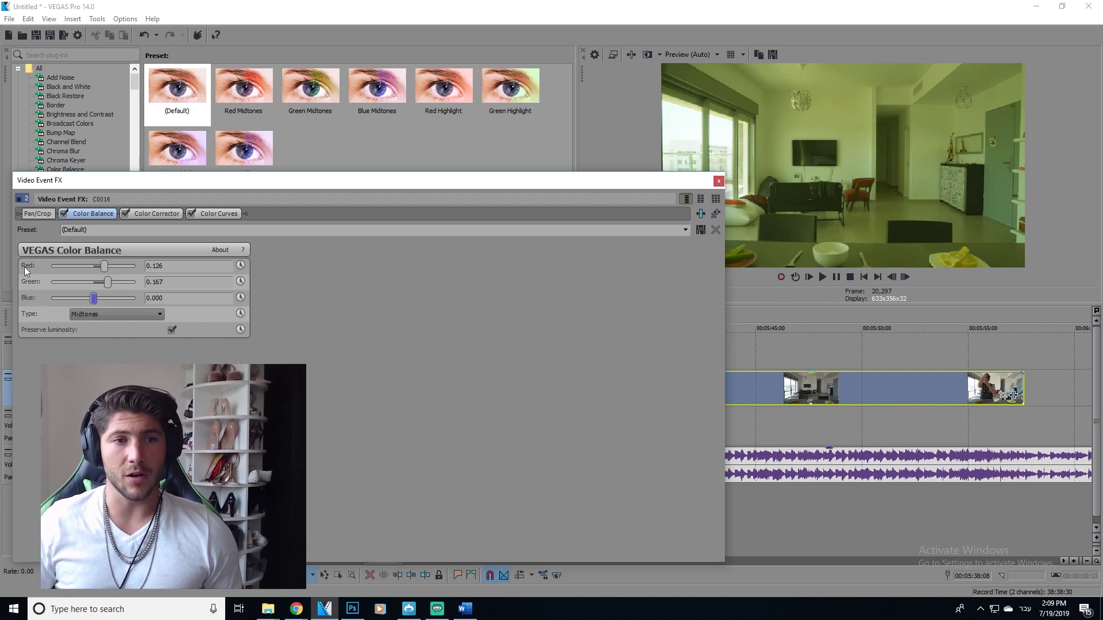
# In the Color Corrector, shift the low wheel toward red at 111.06, 0.5103 and the mid wheel toward blue at 331.06, 0.5904
pyautogui.click(156, 213)
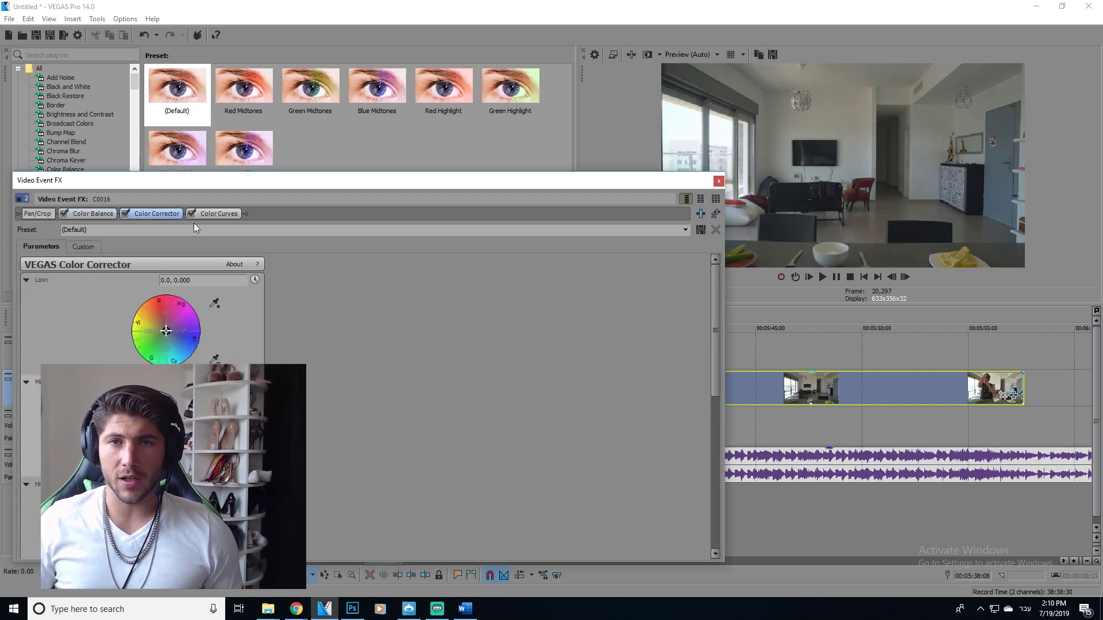
pyautogui.scroll(-3, 526, 335)
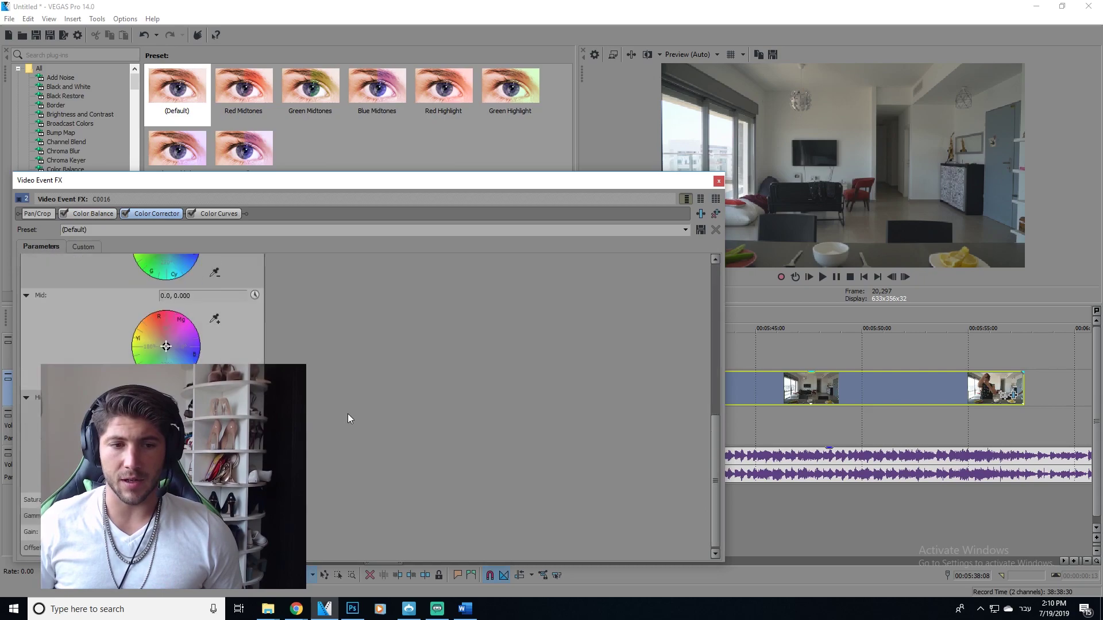
pyautogui.scroll(3, 374, 359)
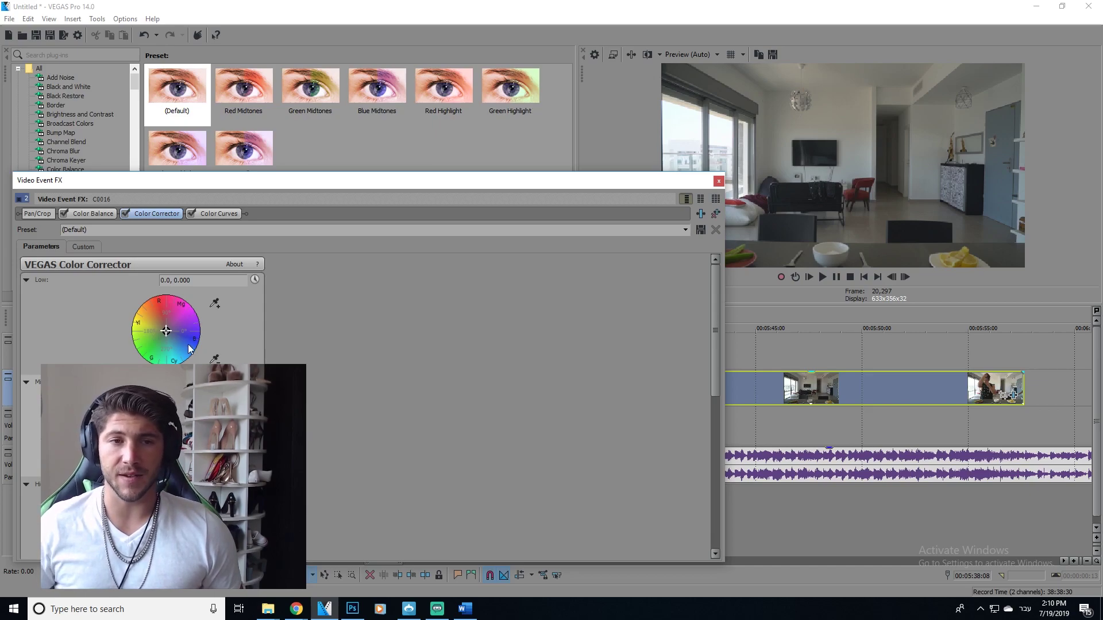
pyautogui.scroll(-1, 153, 339)
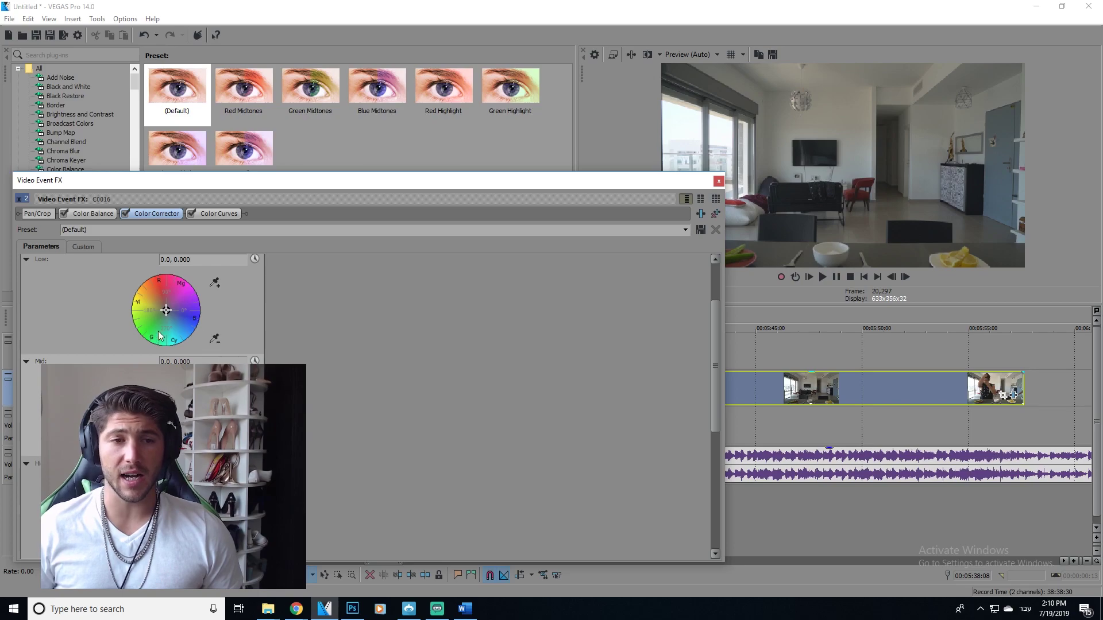
pyautogui.moveTo(166, 311); pyautogui.dragTo(158, 345)
pyautogui.doubleClick(154, 297)
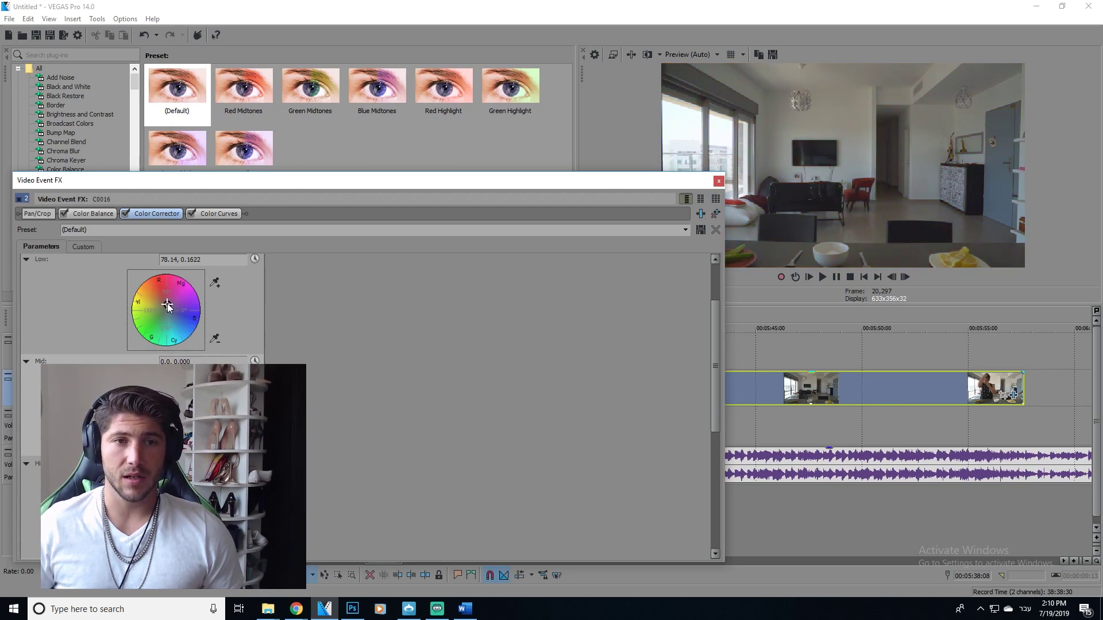
pyautogui.moveTo(168, 310); pyautogui.dragTo(160, 293)
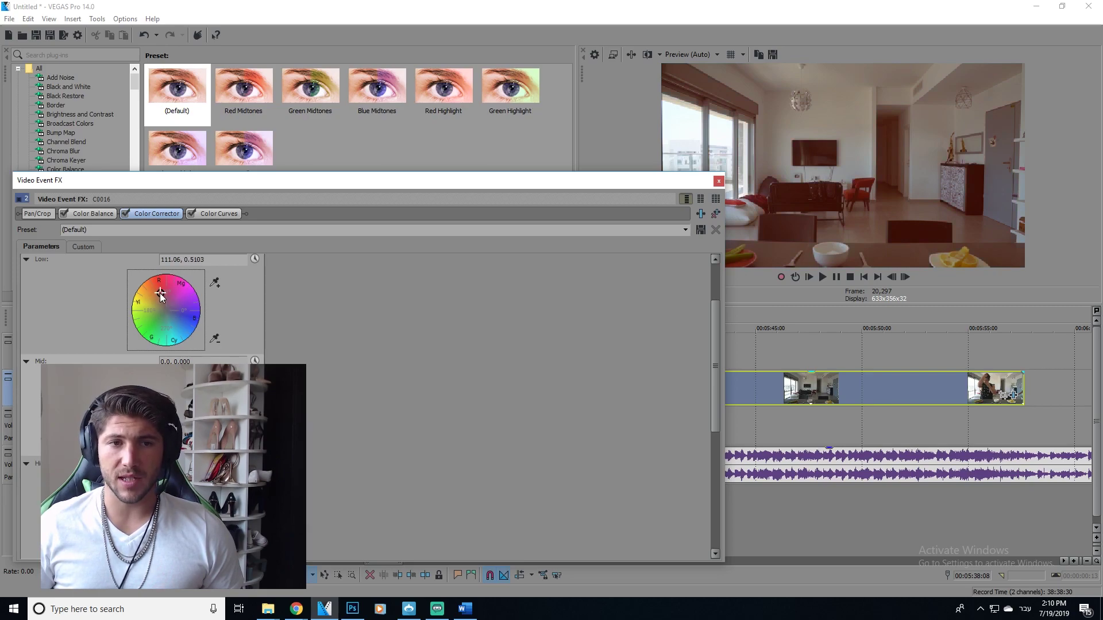
pyautogui.moveTo(166, 413); pyautogui.dragTo(184, 422)
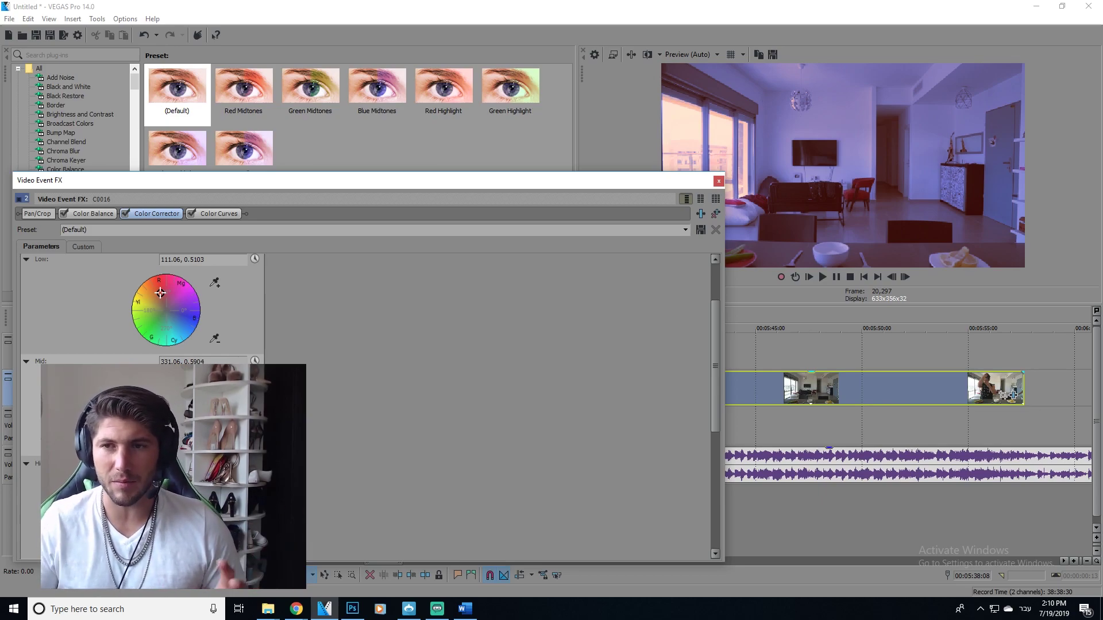
# Reset the Color Corrector's low and mid wheels to the neutral center at 0.0, 0.000
pyautogui.click(161, 296)
pyautogui.doubleClick(161, 295)
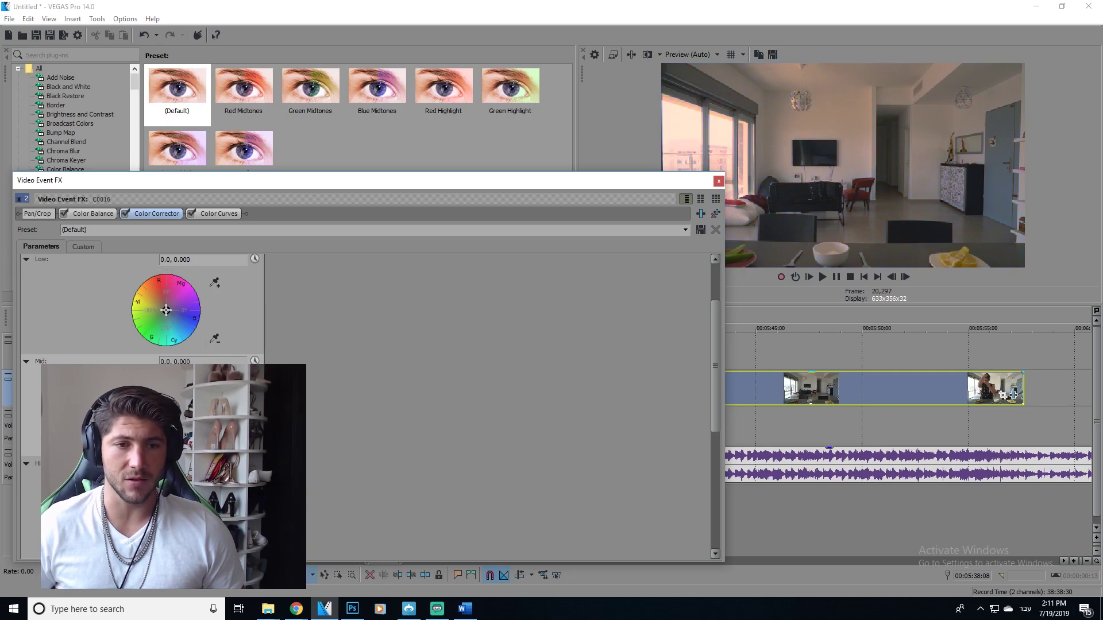
# Brighten the clip in Color Curves by bending the RGB curve into a strong upward arch that flattens at the highlights
pyautogui.click(222, 213)
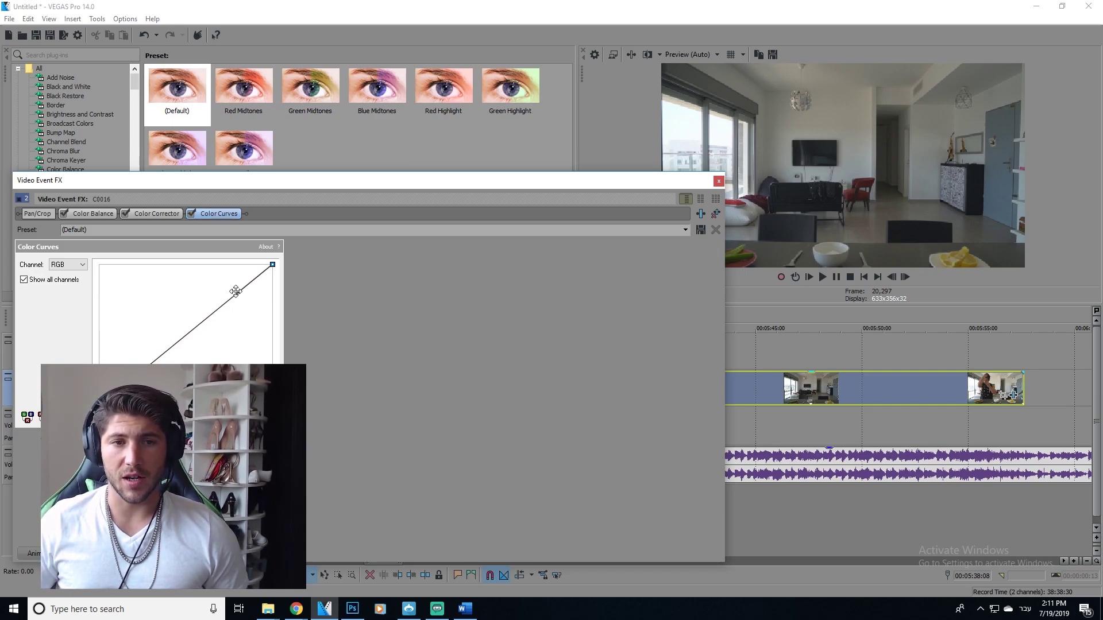
pyautogui.moveTo(236, 292); pyautogui.dragTo(112, 273)
pyautogui.moveTo(117, 247); pyautogui.dragTo(241, 253)
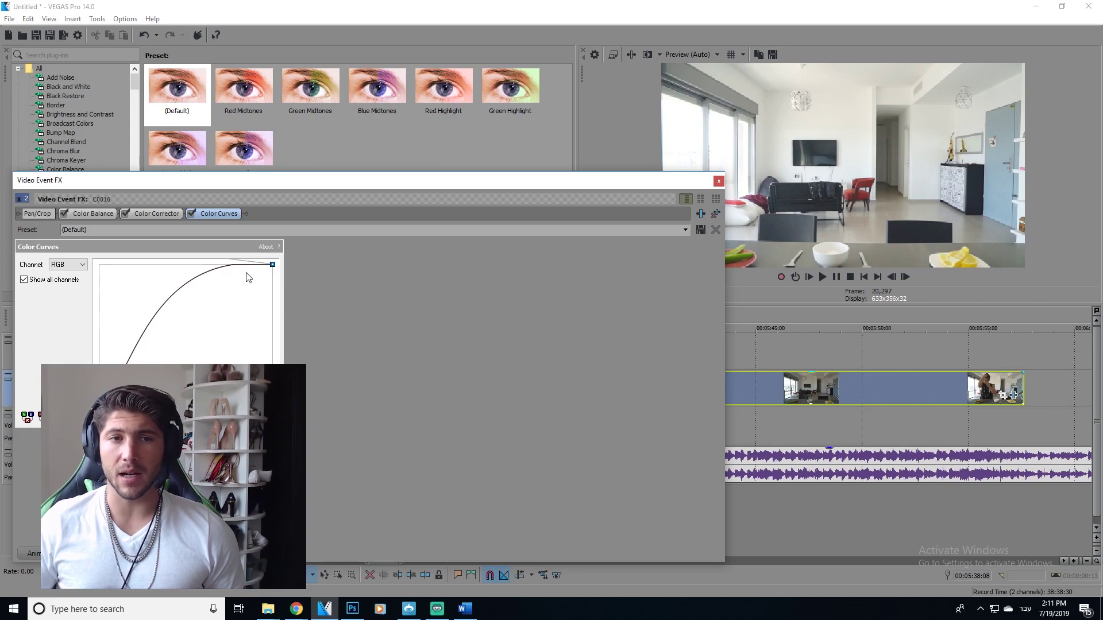
pyautogui.click(156, 213)
pyautogui.scroll(-2, 242, 329)
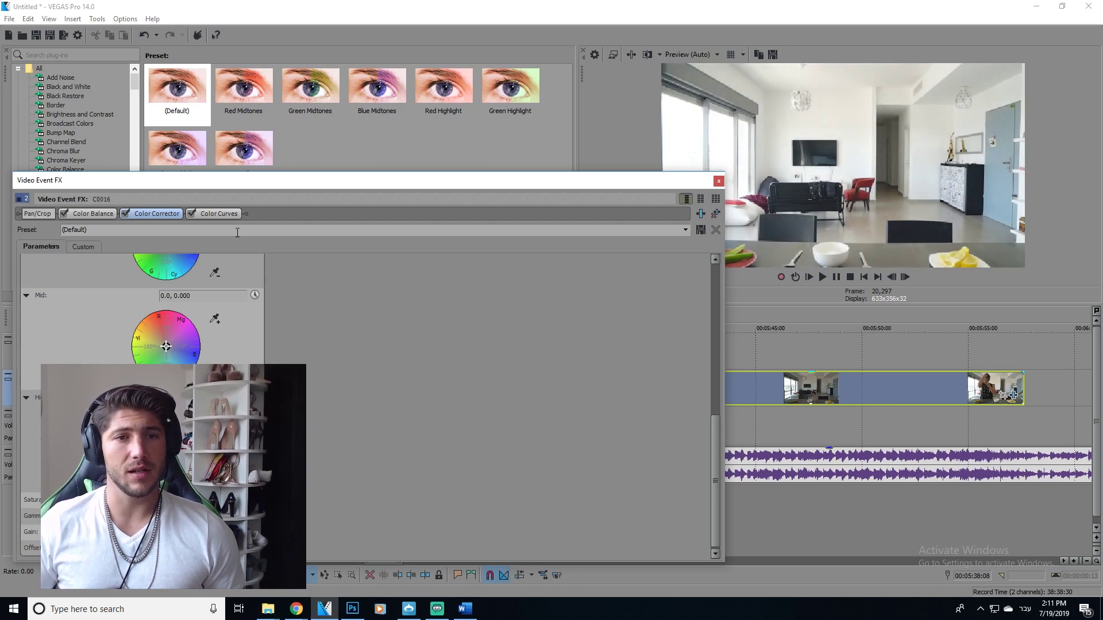
pyautogui.click(224, 216)
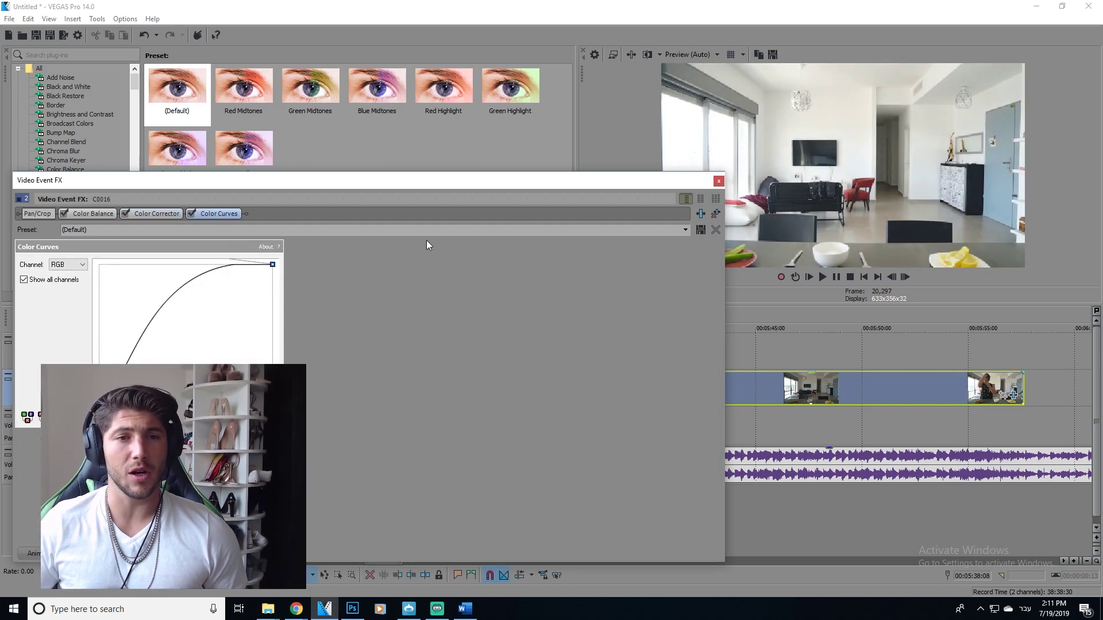
# Close the clip's effects window and step the playhead from the uncorrected clip to 00:05:45:11 in the corrected one to compare them
pyautogui.click(719, 183)
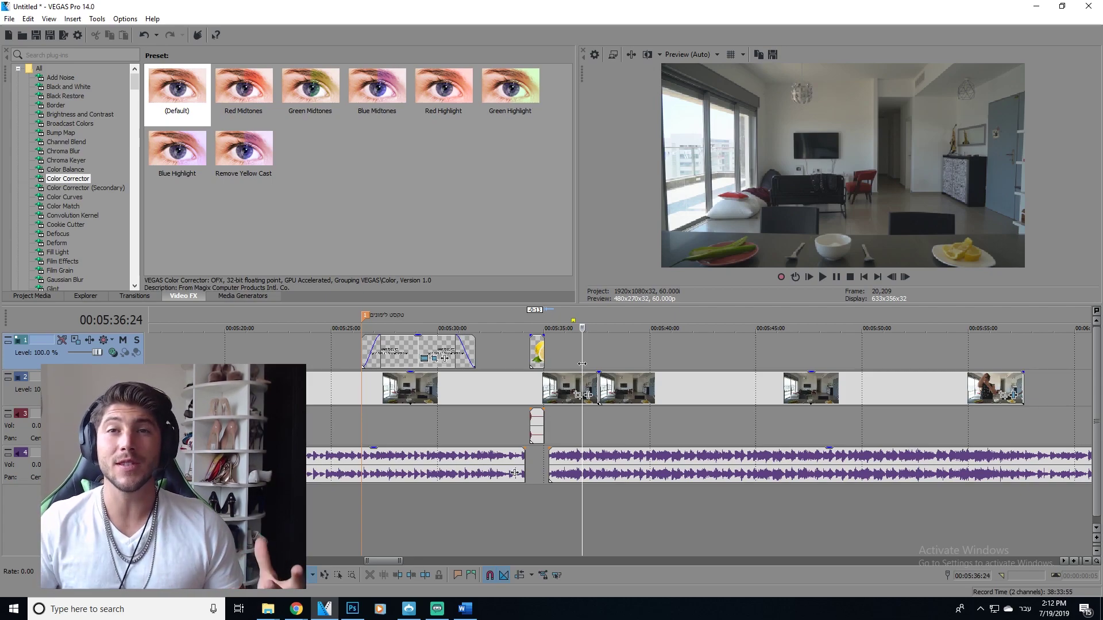
pyautogui.click(616, 358)
pyautogui.click(690, 364)
pyautogui.click(764, 356)
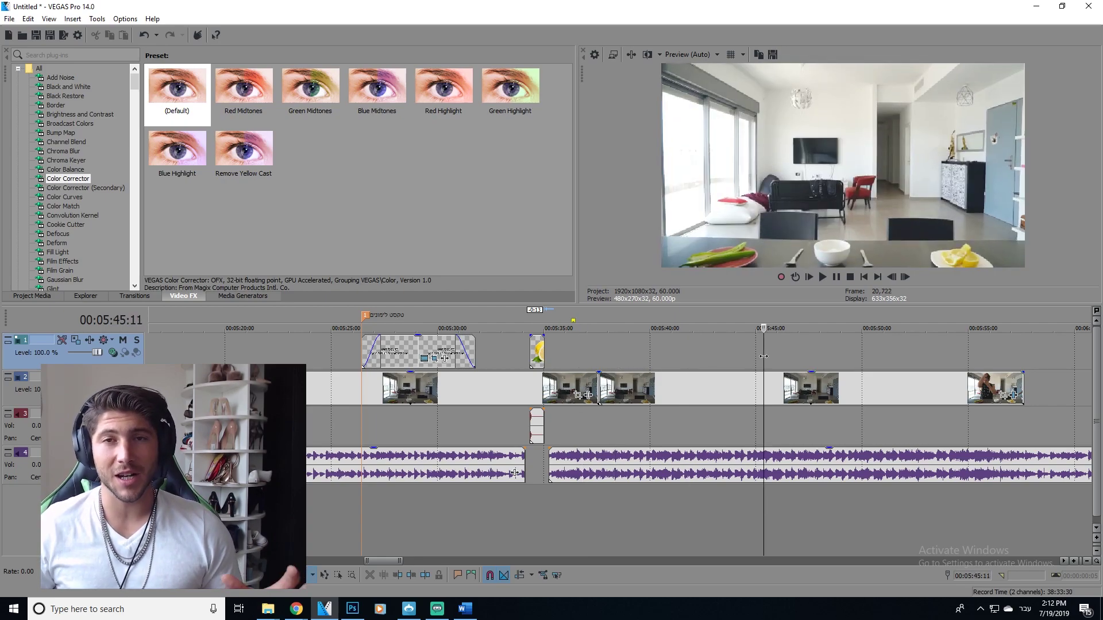